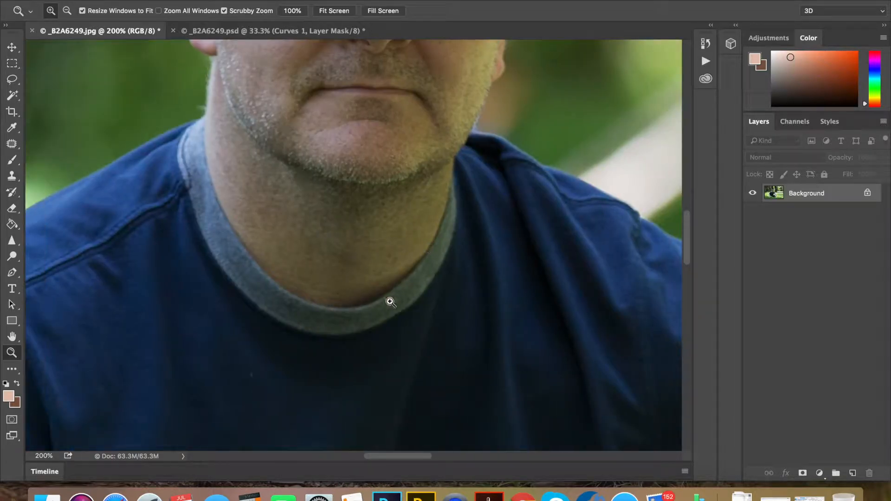
Duplicate the Background layer and open the copy in the Camera Raw Filter.
{"action": "left_click", "coordinate": [390, 302], "text": "alt"}
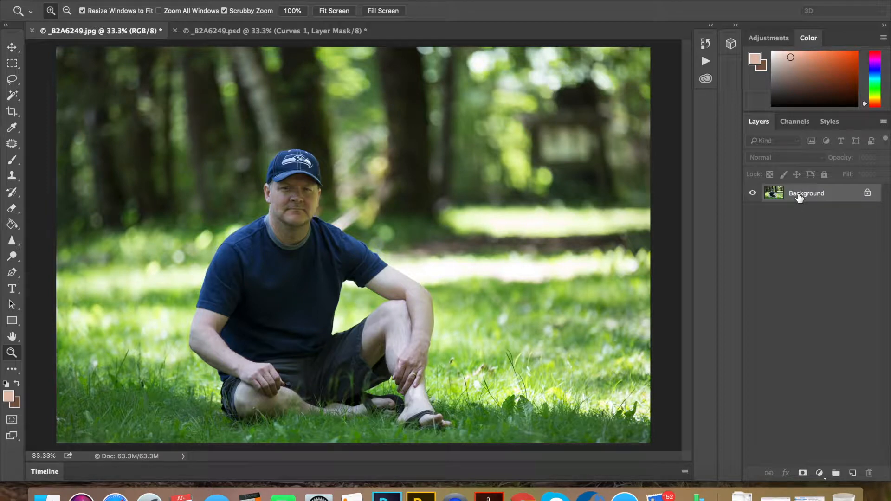
{"action": "left_click_drag", "start_coordinate": [799, 198], "coordinate": [854, 473]}
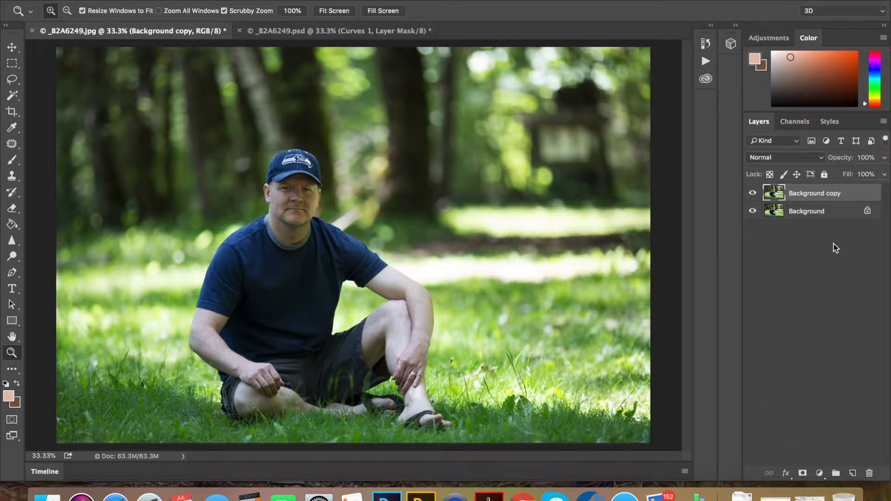
{"action": "left_click", "coordinate": [301, 1]}
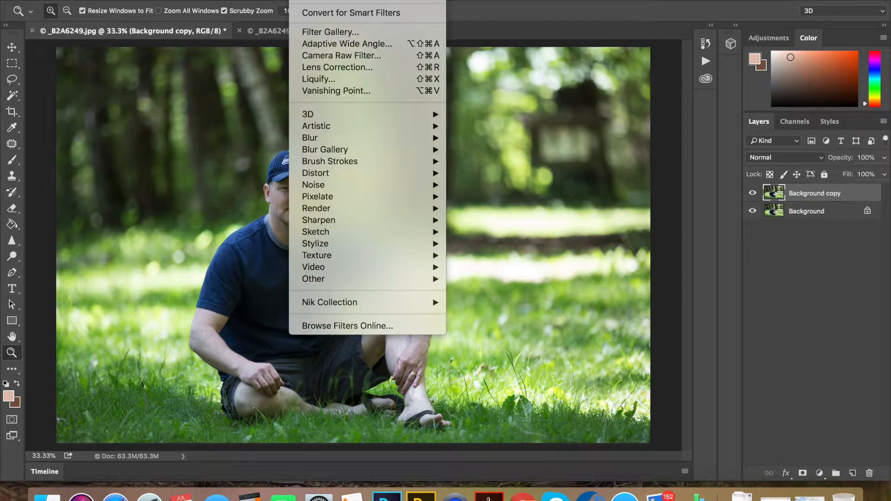
{"action": "left_click", "coordinate": [314, 55]}
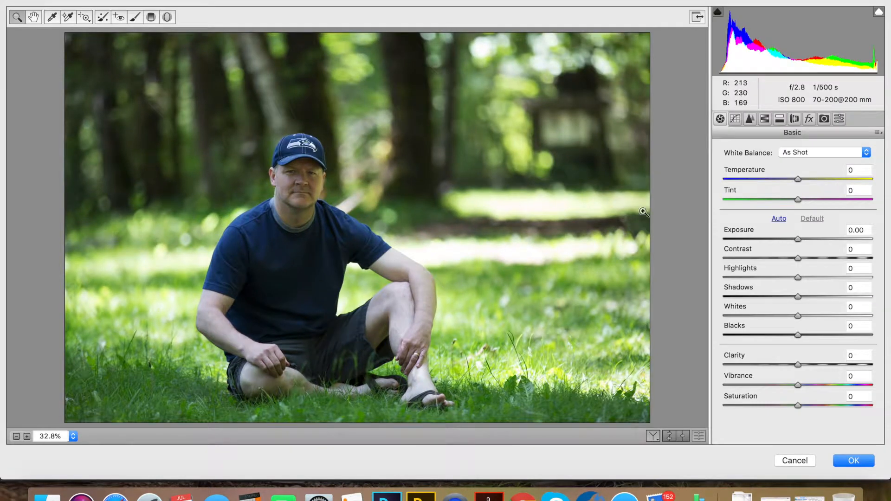
Set the HSL hue of Yellows to -45 and Greens to -63, checking the face up close, and apply the filter.
{"action": "left_click", "coordinate": [764, 119]}
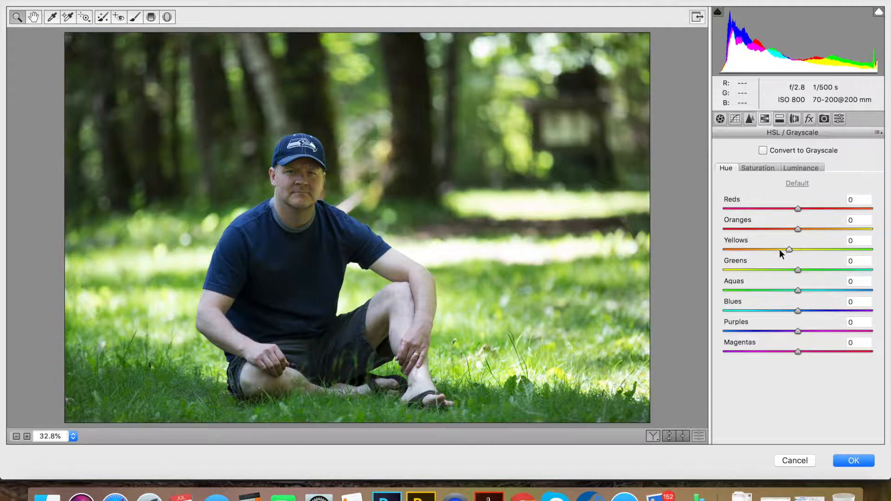
{"action": "left_click_drag", "start_coordinate": [763, 250], "coordinate": [764, 249]}
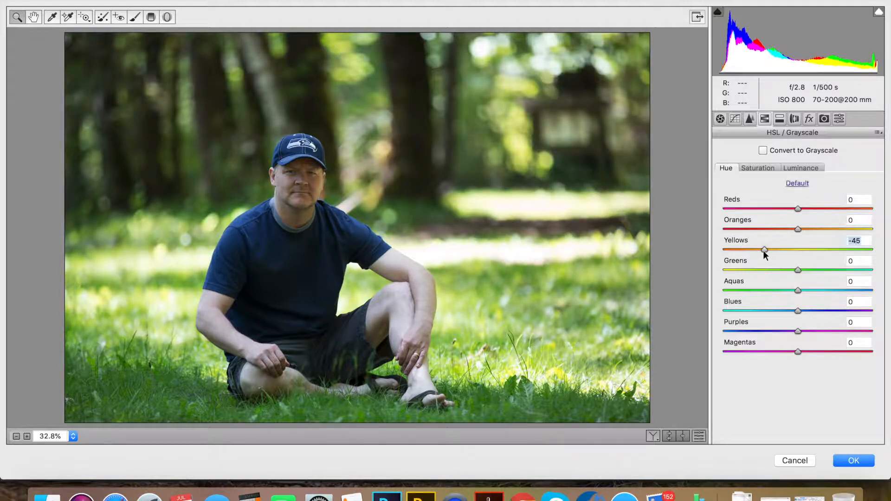
{"action": "left_click", "coordinate": [304, 181]}
{"action": "left_click", "coordinate": [304, 181]}
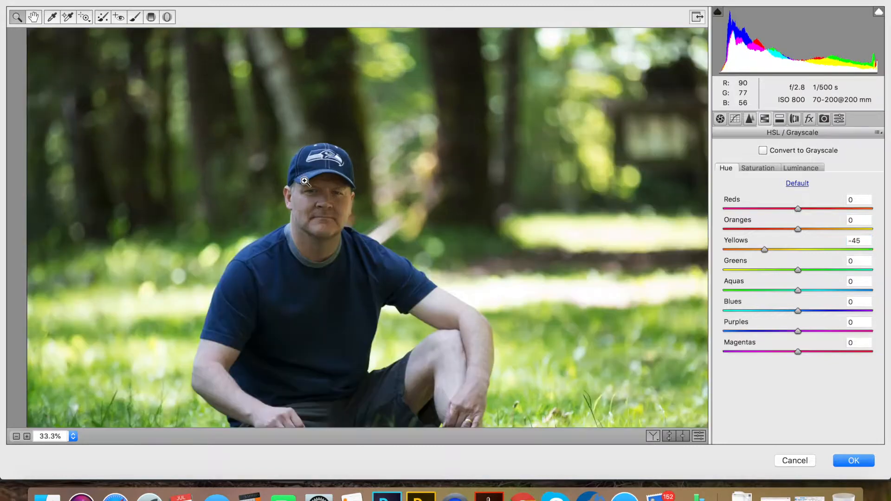
{"action": "left_click", "coordinate": [302, 181]}
{"action": "left_click", "coordinate": [422, 287]}
{"action": "left_click", "coordinate": [431, 286]}
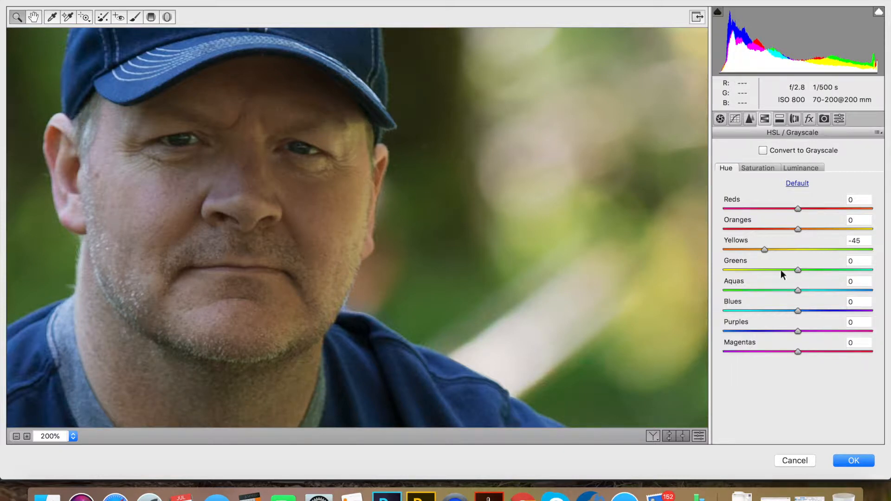
{"action": "left_click_drag", "start_coordinate": [793, 269], "coordinate": [751, 275]}
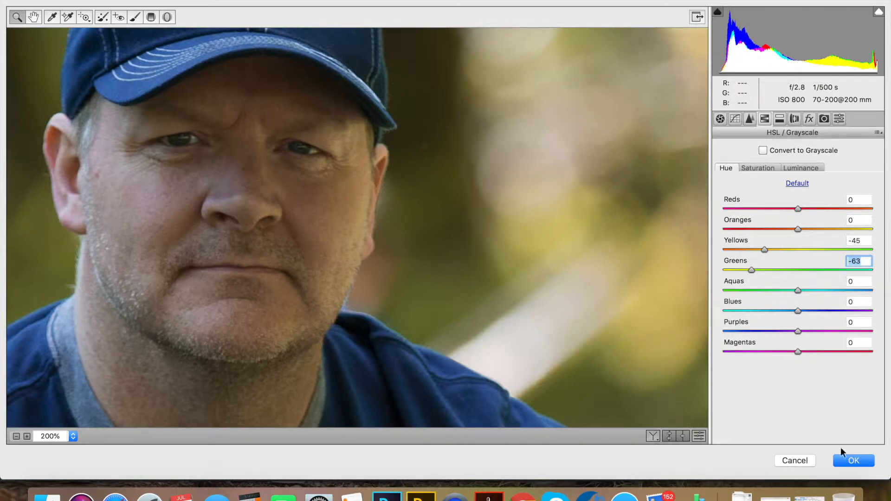
{"action": "left_click", "coordinate": [844, 459]}
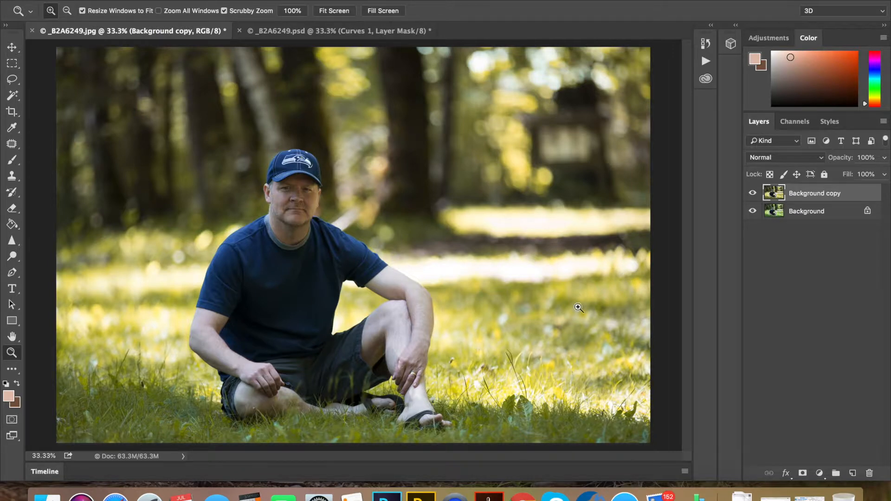
Add a layer mask to the duplicated layer, fill it with black, and set the foreground colour to white.
{"action": "left_click", "coordinate": [802, 473]}
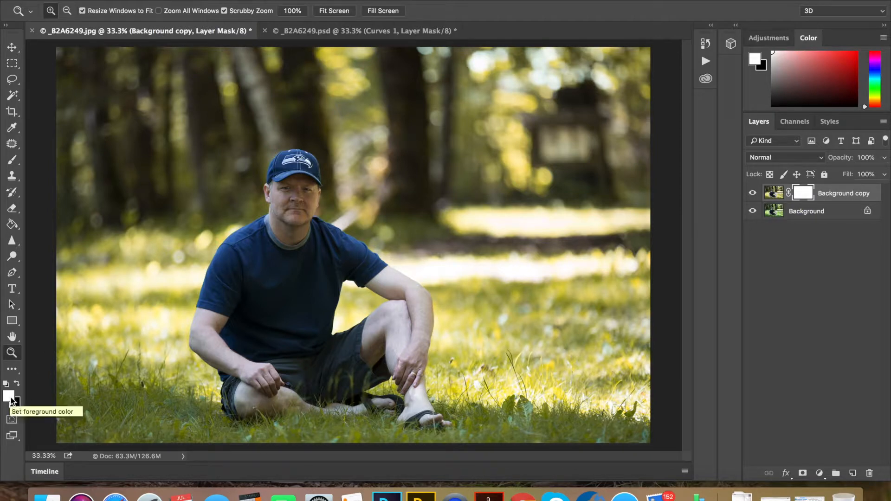
{"action": "key", "text": "x"}
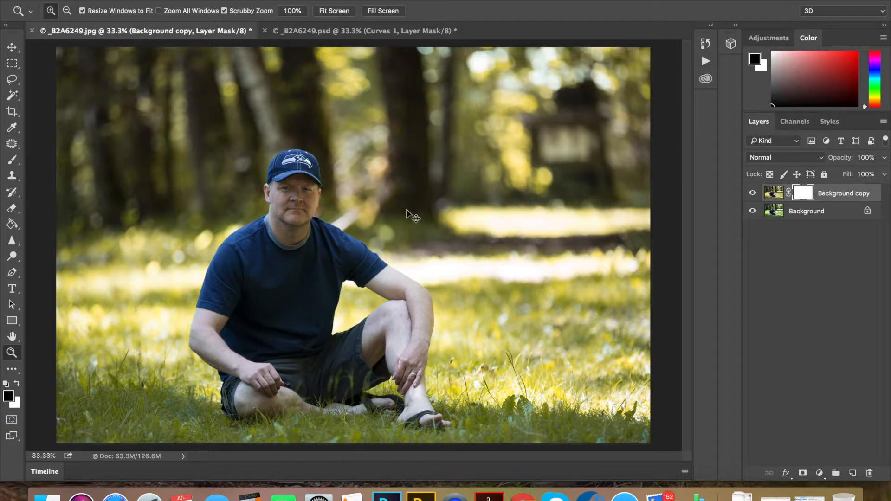
{"action": "key", "text": "alt+BackSpace"}
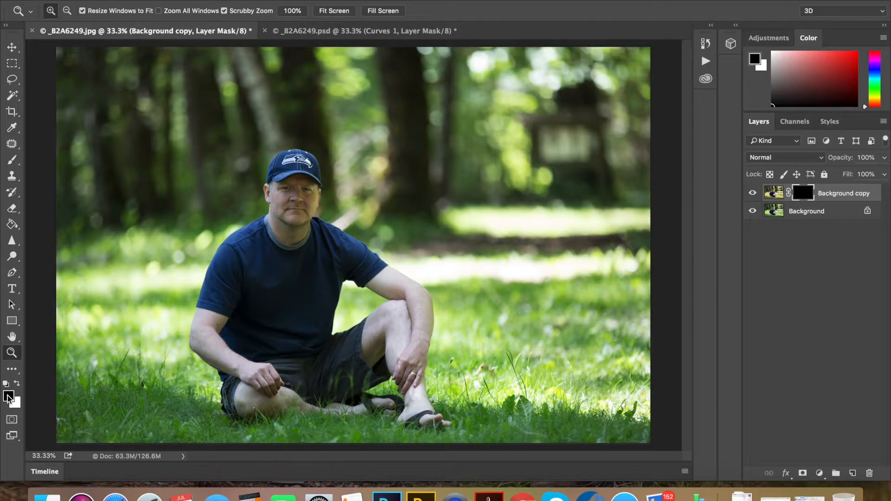
{"action": "key", "text": "x"}
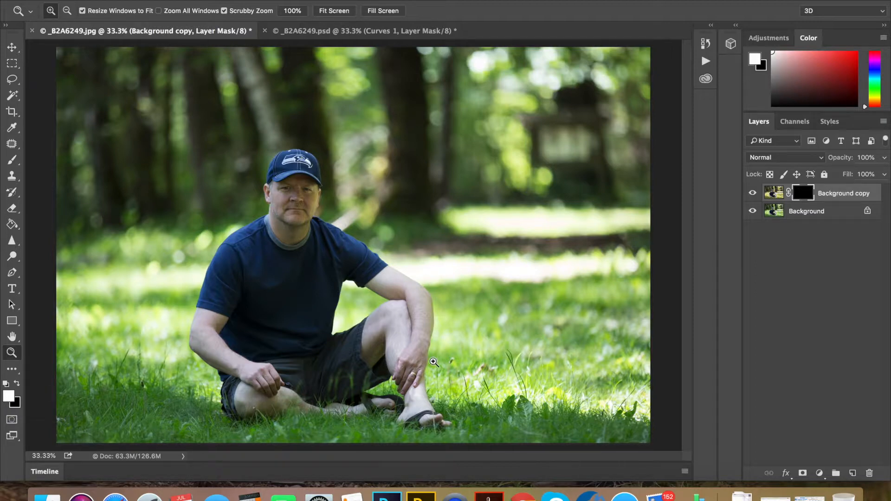
Set the Brush opacity to 42% and paint white on the mask over the green-tinted skin of the man's face.
{"action": "left_click", "coordinate": [299, 189]}
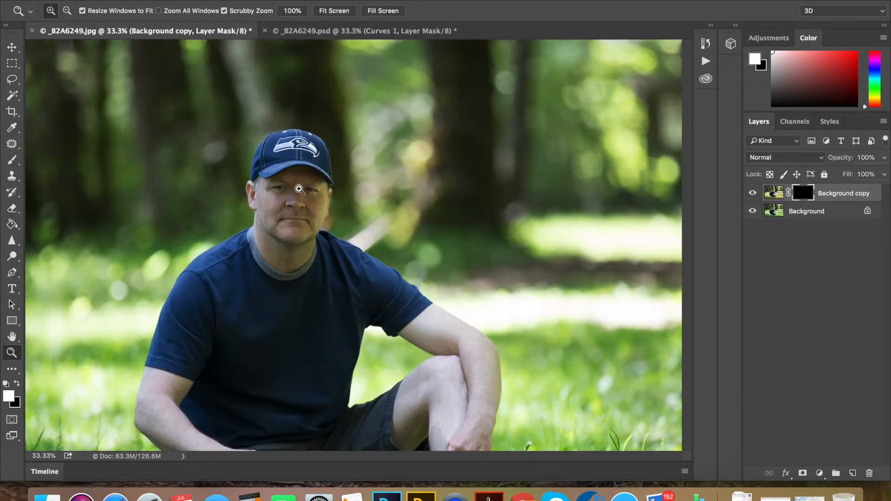
{"action": "left_click", "coordinate": [299, 189]}
{"action": "left_click", "coordinate": [300, 190]}
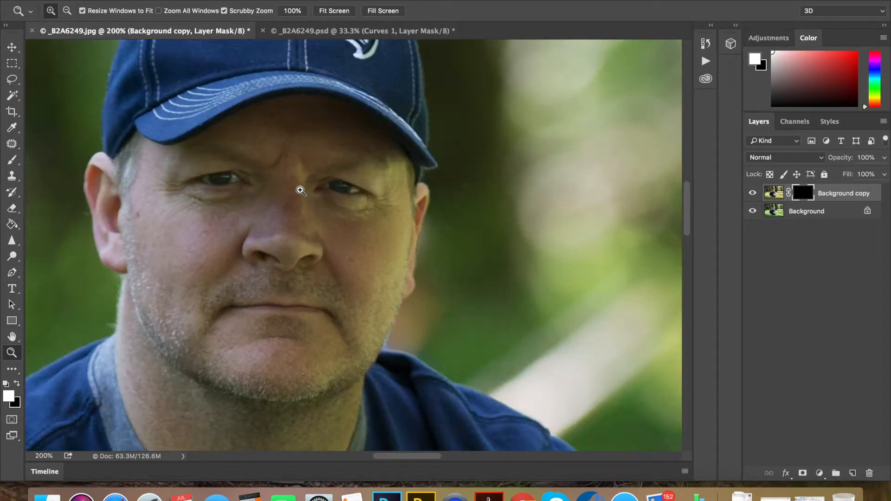
{"action": "key", "text": "b"}
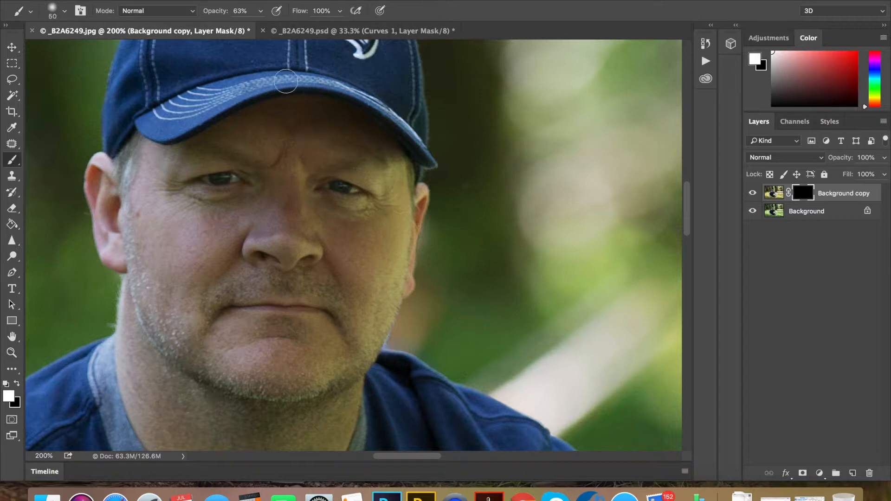
{"action": "left_click", "coordinate": [260, 11]}
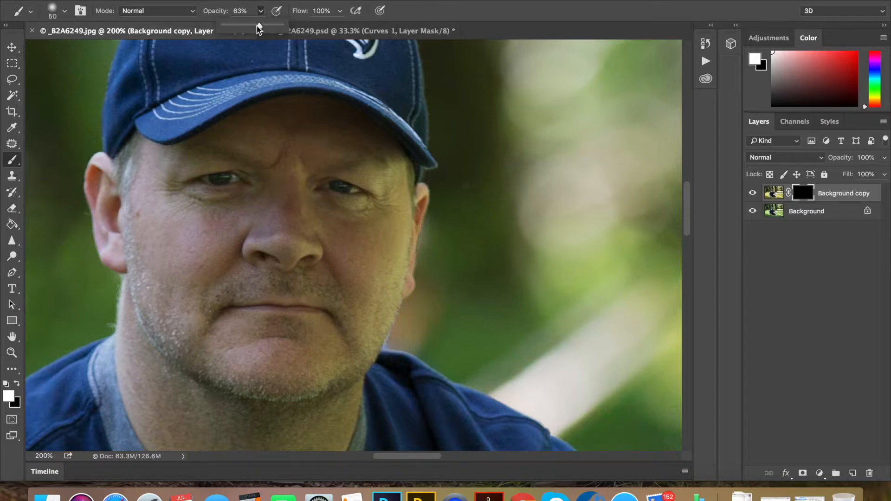
{"action": "left_click_drag", "start_coordinate": [258, 27], "coordinate": [247, 27]}
{"action": "left_click", "coordinate": [368, 168]}
{"action": "mouse_move", "coordinate": [384, 296]}
{"action": "left_mouse_down"}
{"action": "mouse_move", "coordinate": [382, 188]}
{"action": "mouse_move", "coordinate": [396, 163]}
{"action": "left_mouse_up"}
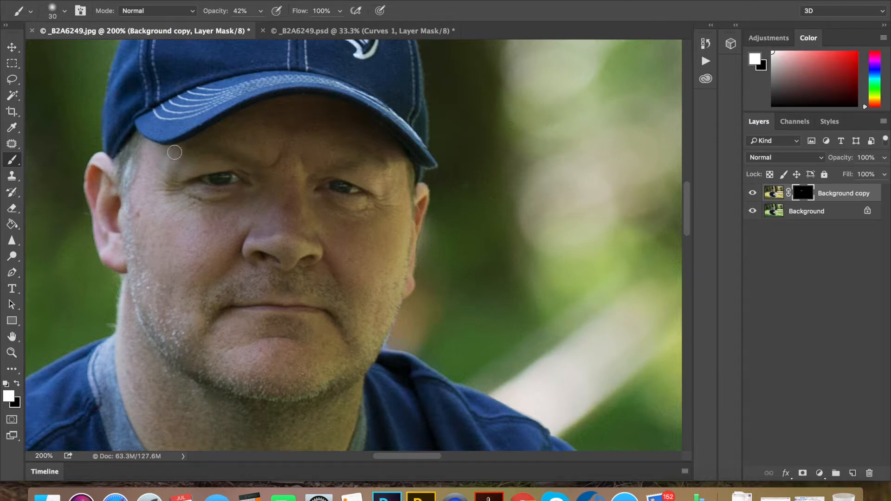
Paint white on the mask over the green-tinted skin of the neck, the arm resting on the raised knee, and the inner thigh.
{"action": "scroll", "coordinate": [174, 152], "scroll_direction": "down", "scroll_amount": 4}
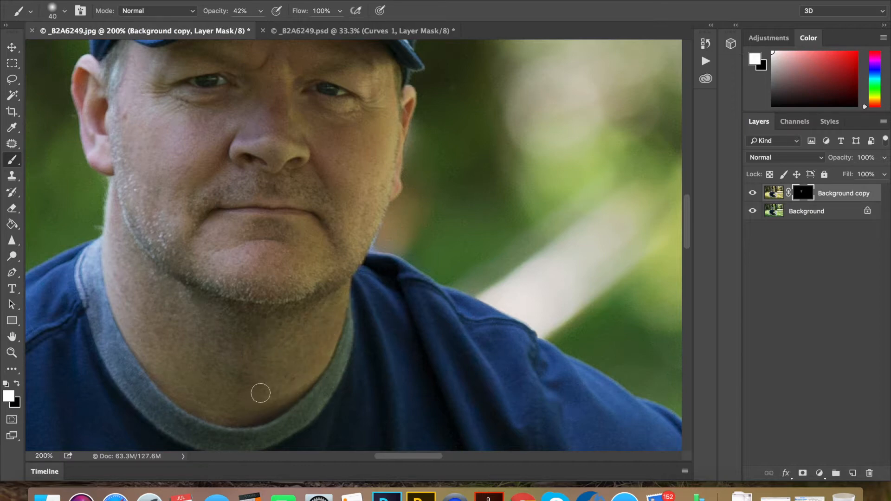
{"action": "scroll", "coordinate": [240, 403], "scroll_direction": "down", "scroll_amount": 3}
{"action": "scroll", "coordinate": [240, 404], "scroll_direction": "down", "scroll_amount": 10}
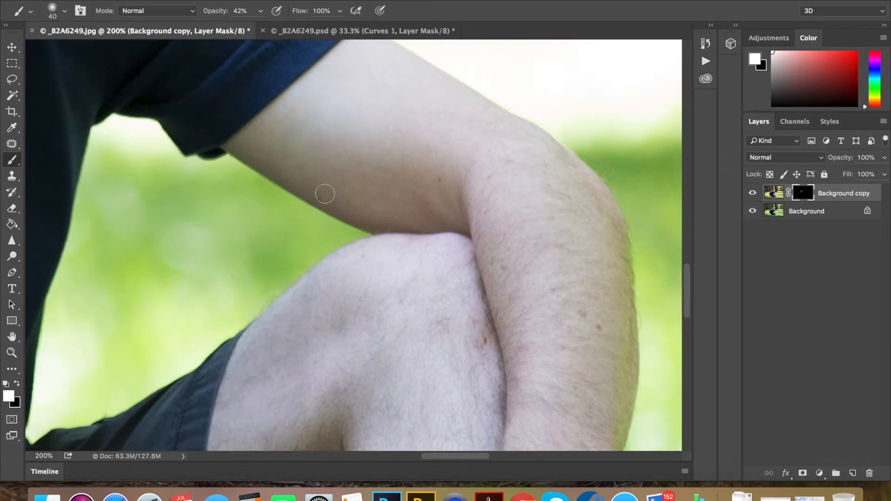
{"action": "scroll", "coordinate": [349, 205], "scroll_direction": "right", "scroll_amount": 8}
{"action": "scroll", "coordinate": [349, 205], "scroll_direction": "down", "scroll_amount": 5}
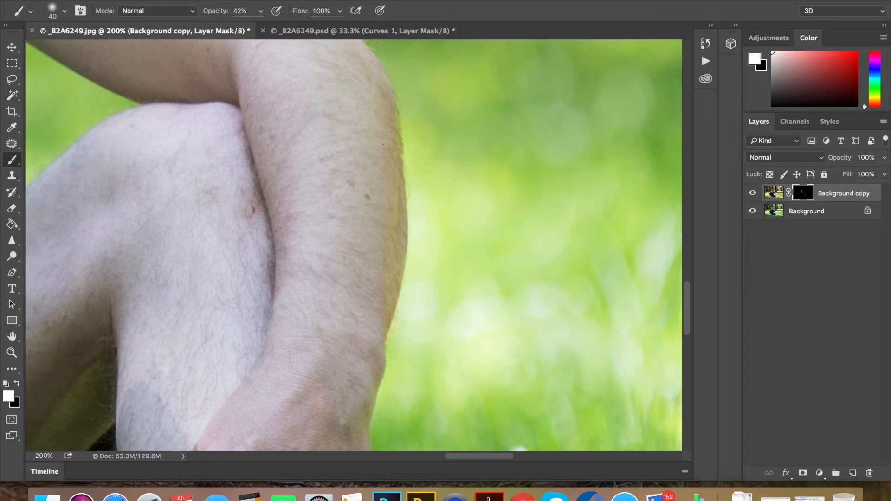
{"action": "scroll", "coordinate": [379, 138], "scroll_direction": "down", "scroll_amount": 5}
{"action": "scroll", "coordinate": [379, 138], "scroll_direction": "left", "scroll_amount": 6}
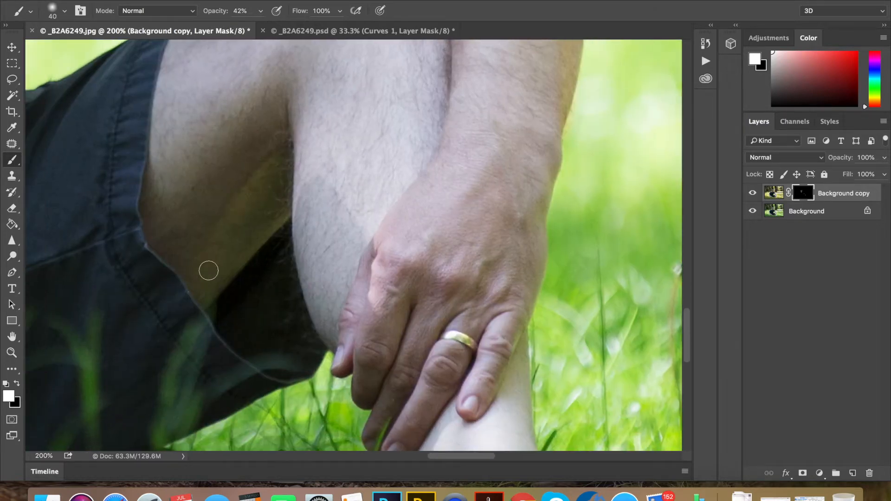
{"action": "mouse_move", "coordinate": [280, 198]}
{"action": "left_mouse_down"}
{"action": "mouse_move", "coordinate": [264, 172]}
{"action": "mouse_move", "coordinate": [213, 253]}
{"action": "mouse_move", "coordinate": [223, 248]}
{"action": "mouse_move", "coordinate": [207, 297]}
{"action": "mouse_move", "coordinate": [259, 242]}
{"action": "mouse_move", "coordinate": [290, 187]}
{"action": "mouse_move", "coordinate": [285, 155]}
{"action": "mouse_move", "coordinate": [223, 240]}
{"action": "mouse_move", "coordinate": [285, 166]}
{"action": "mouse_move", "coordinate": [224, 233]}
{"action": "mouse_move", "coordinate": [172, 220]}
{"action": "mouse_move", "coordinate": [158, 197]}
{"action": "mouse_move", "coordinate": [156, 237]}
{"action": "mouse_move", "coordinate": [201, 154]}
{"action": "mouse_move", "coordinate": [198, 181]}
{"action": "mouse_move", "coordinate": [154, 189]}
{"action": "mouse_move", "coordinate": [158, 174]}
{"action": "mouse_move", "coordinate": [205, 162]}
{"action": "mouse_move", "coordinate": [193, 230]}
{"action": "mouse_move", "coordinate": [254, 190]}
{"action": "mouse_move", "coordinate": [245, 237]}
{"action": "mouse_move", "coordinate": [206, 284]}
{"action": "mouse_move", "coordinate": [256, 190]}
{"action": "left_mouse_up"}
Paint white on the mask over the green-tinted skin of the other arm and the folded leg in the grass.
{"action": "scroll", "coordinate": [255, 190], "scroll_direction": "down", "scroll_amount": 5}
{"action": "scroll", "coordinate": [256, 189], "scroll_direction": "left", "scroll_amount": 15}
{"action": "scroll", "coordinate": [256, 190], "scroll_direction": "up", "scroll_amount": 3}
{"action": "scroll", "coordinate": [255, 190], "scroll_direction": "left", "scroll_amount": 8}
{"action": "scroll", "coordinate": [255, 190], "scroll_direction": "up", "scroll_amount": 4}
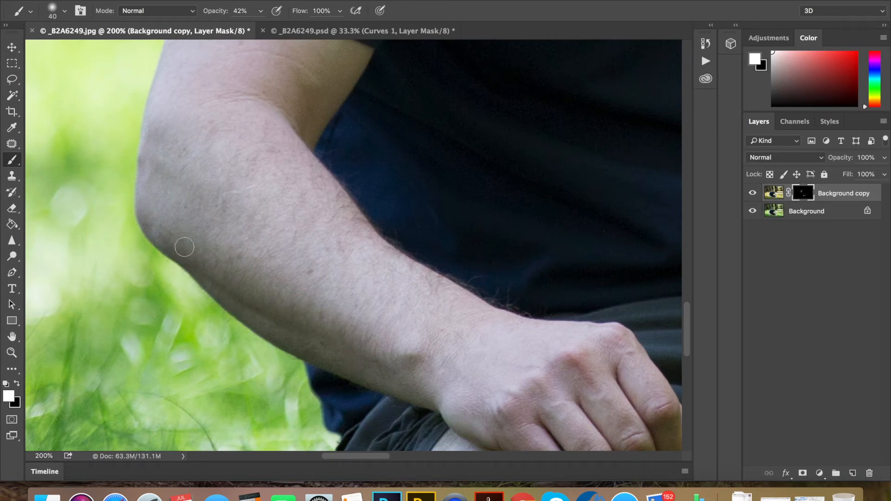
{"action": "scroll", "coordinate": [195, 255], "scroll_direction": "up", "scroll_amount": 6}
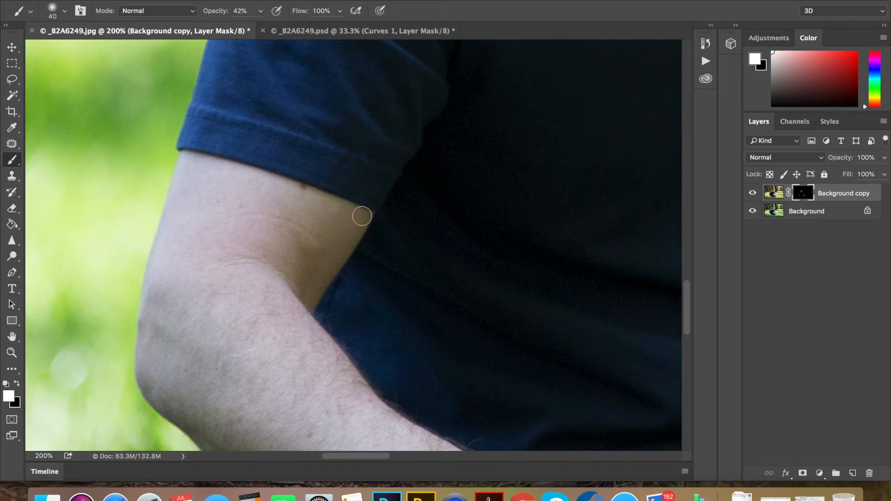
{"action": "scroll", "coordinate": [324, 258], "scroll_direction": "down", "scroll_amount": 15}
{"action": "scroll", "coordinate": [325, 259], "scroll_direction": "up", "scroll_amount": 10}
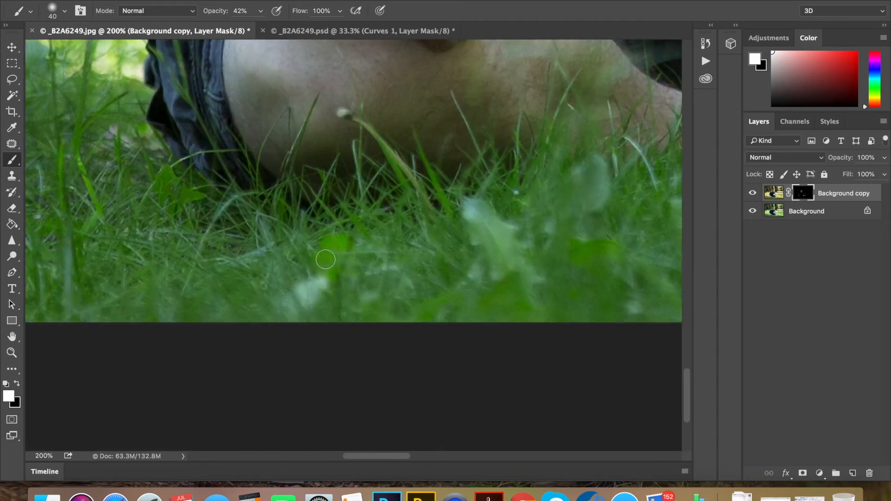
{"action": "scroll", "coordinate": [338, 116], "scroll_direction": "up", "scroll_amount": 2}
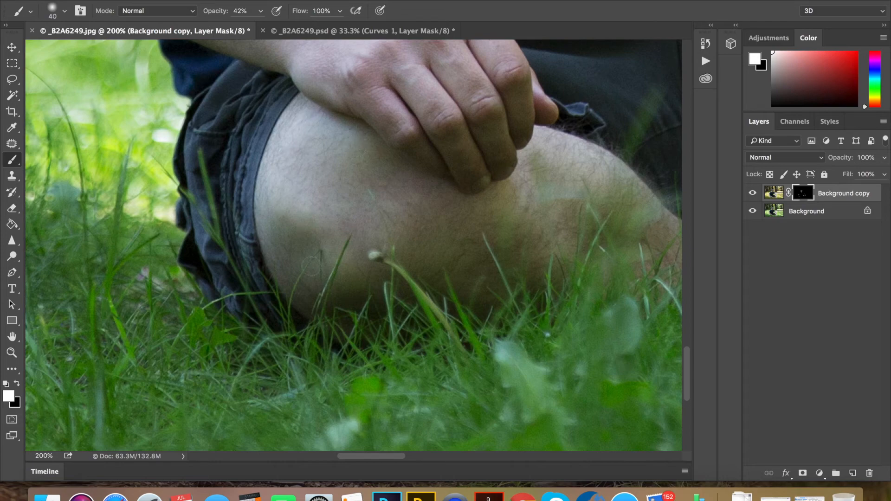
Examine the corrected skin tones across the whole portrait and up close around the nose, mouth and chin.
{"action": "key", "text": "z"}
{"action": "left_click", "coordinate": [365, 181], "text": "alt"}
{"action": "left_click", "coordinate": [365, 181], "text": "alt"}
{"action": "left_click", "coordinate": [365, 181], "text": "alt"}
{"action": "left_click", "coordinate": [366, 182], "text": "alt"}
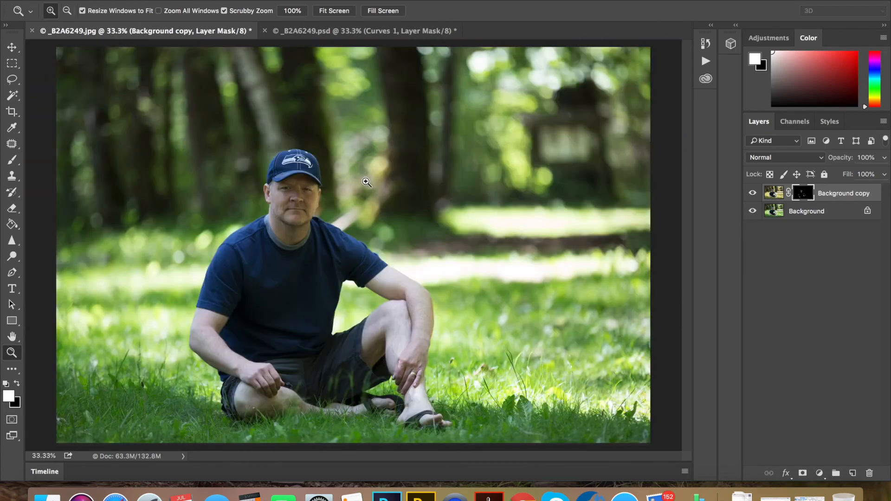
{"action": "left_click", "coordinate": [314, 217]}
{"action": "left_click", "coordinate": [302, 162]}
{"action": "left_click", "coordinate": [298, 199]}
{"action": "left_click", "coordinate": [307, 200]}
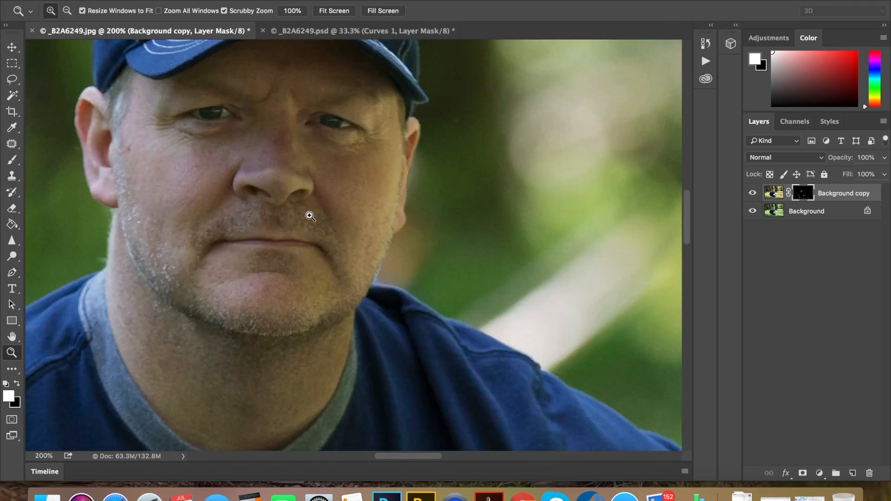
{"action": "left_click", "coordinate": [298, 195]}
{"action": "key", "text": "b"}
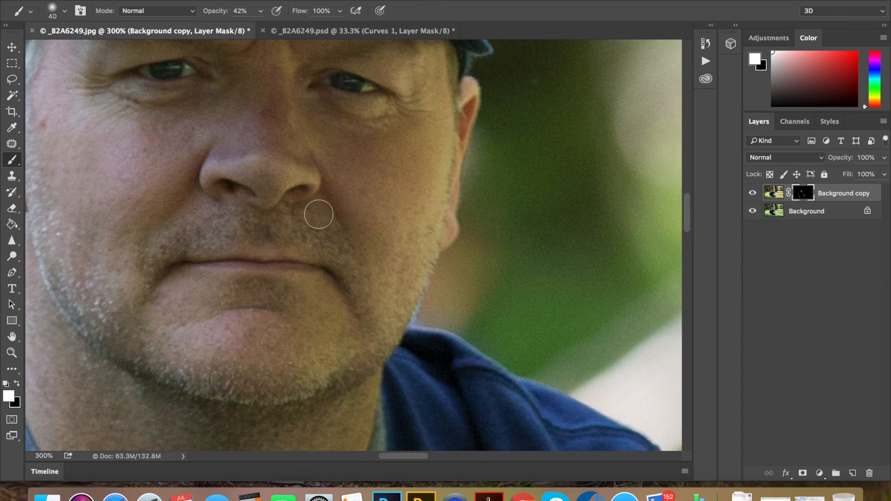
{"action": "key", "text": "z"}
{"action": "left_click", "coordinate": [392, 252], "text": "alt"}
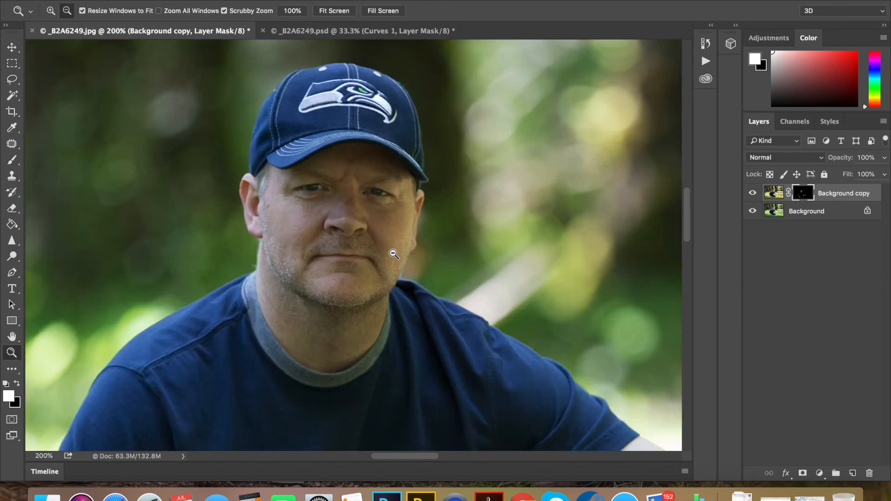